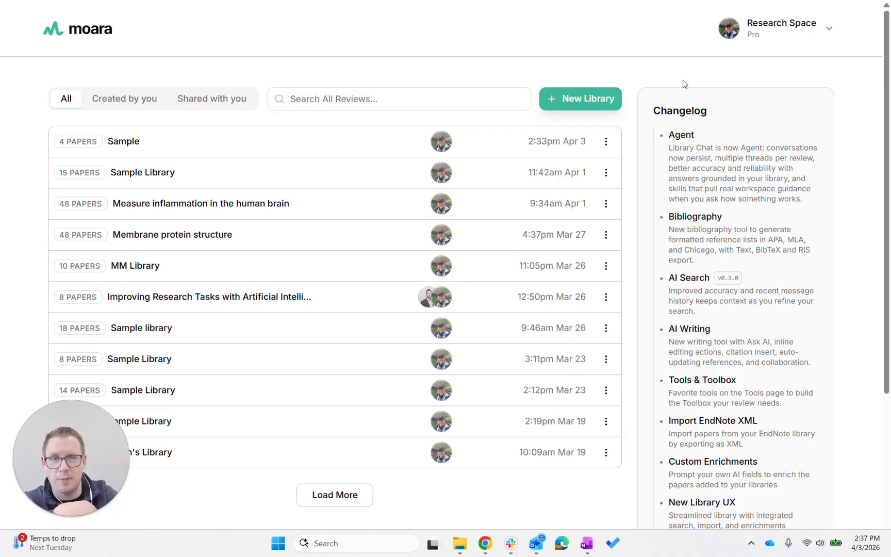
Connect the LibKey integration to the institution George Washington University - Himmelfarb Library and save the change
{"action": "left_click", "coordinate": [781, 22]}
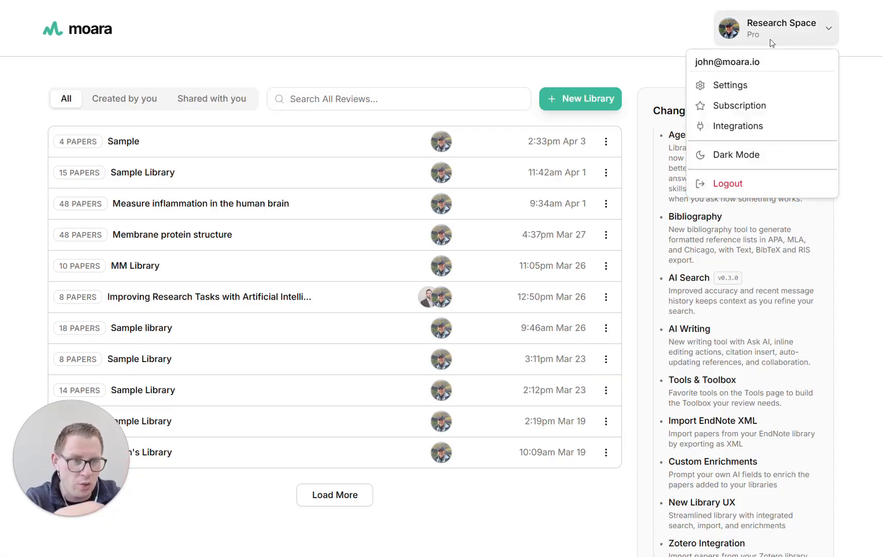
{"action": "left_click", "coordinate": [752, 124]}
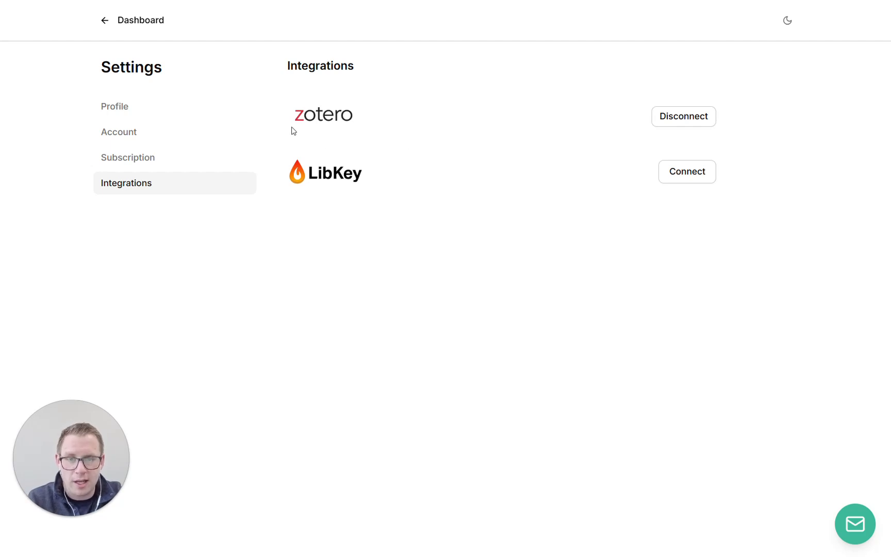
{"action": "left_click", "coordinate": [677, 174]}
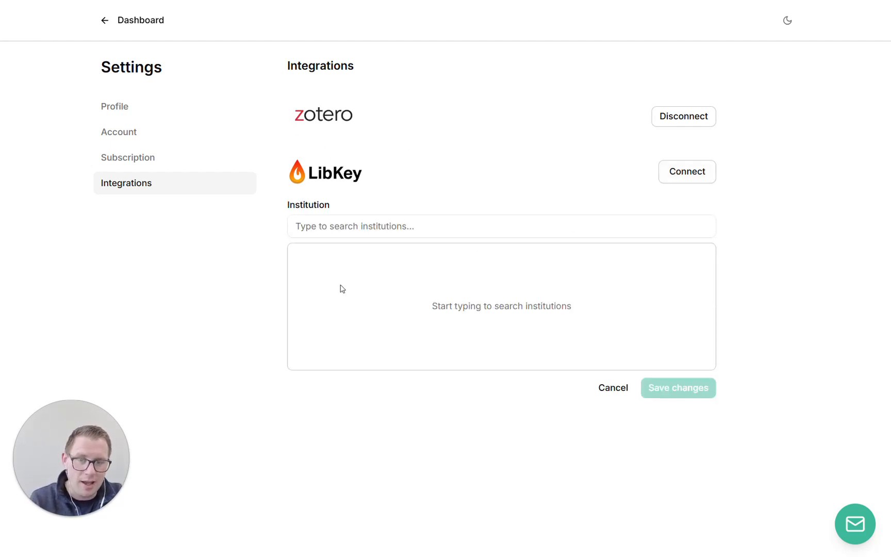
{"action": "left_click", "coordinate": [354, 207]}
{"action": "type", "text": "George Washington"}
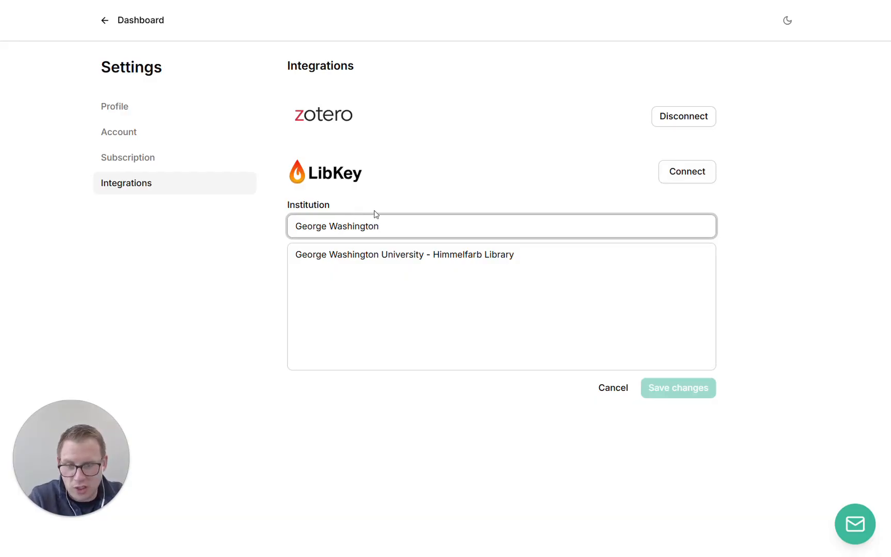
{"action": "left_click", "coordinate": [387, 254]}
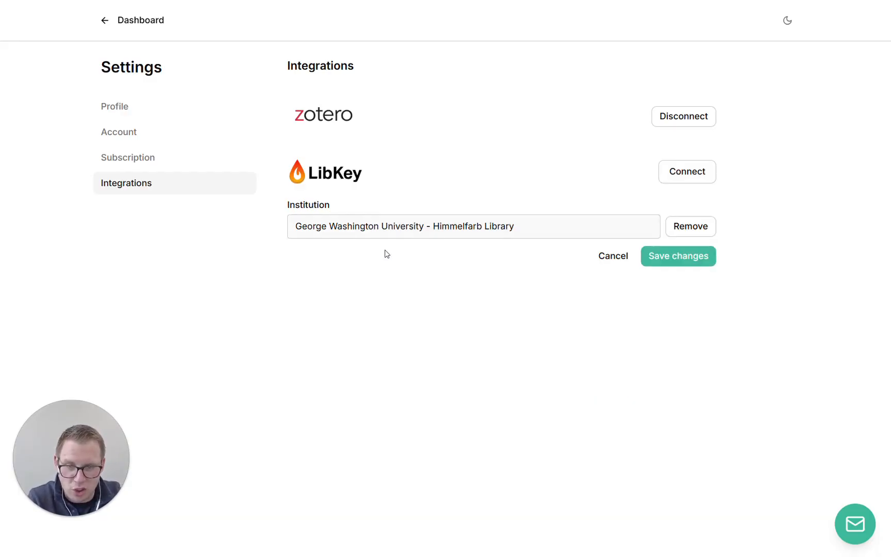
{"action": "left_click", "coordinate": [687, 262]}
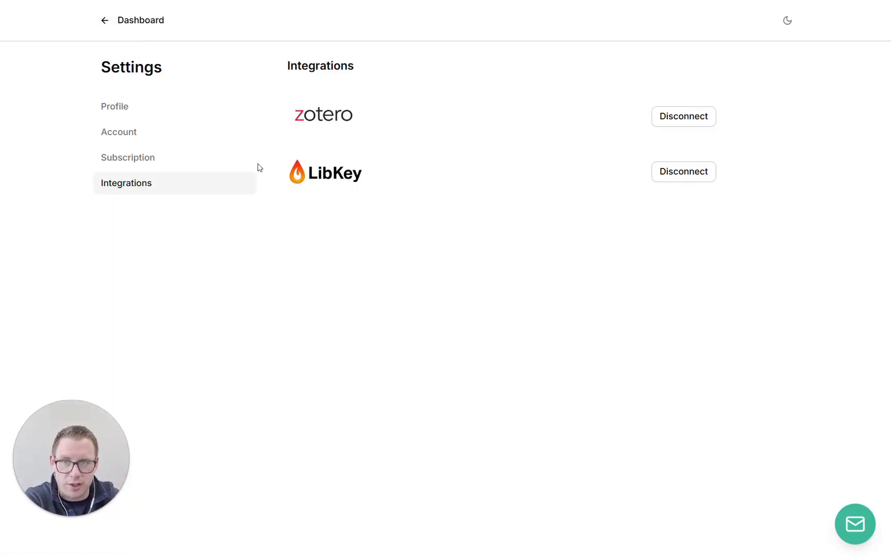
Return to the dashboard, open the library "Measure inflammation in the human brain", and hide its Agent chat
{"action": "left_click", "coordinate": [138, 20]}
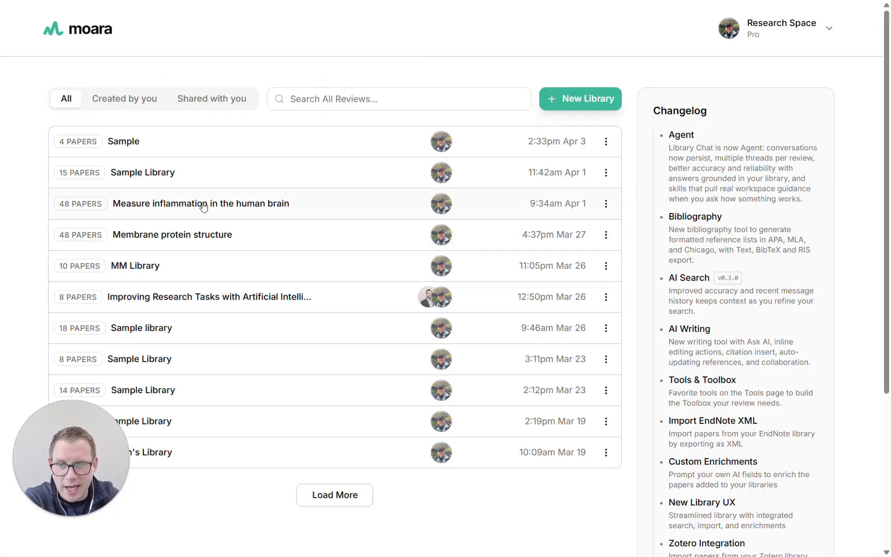
{"action": "left_click", "coordinate": [212, 205]}
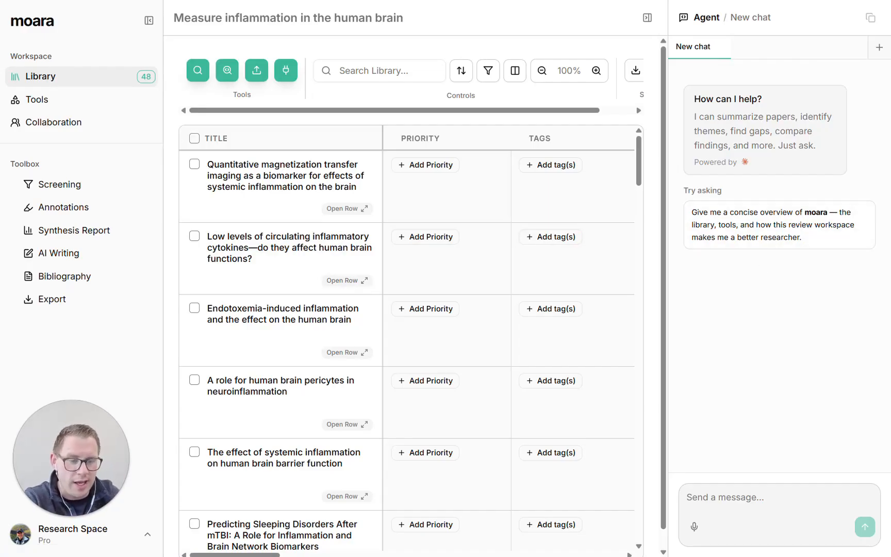
{"action": "left_click", "coordinate": [648, 19]}
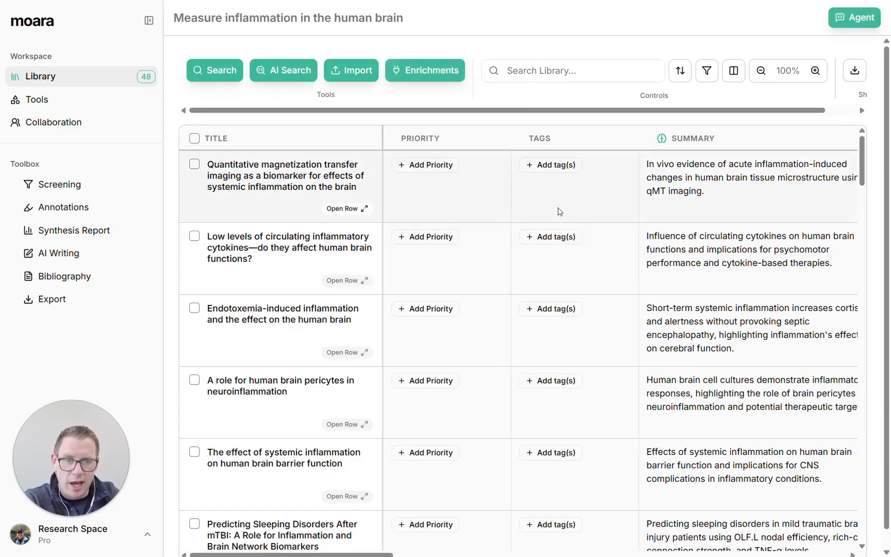
Find the LibKey Retraction Notice enrichment with the search "retr" and add it to the library
{"action": "scroll", "coordinate": [582, 248], "scroll_direction": "right", "scroll_amount": 10}
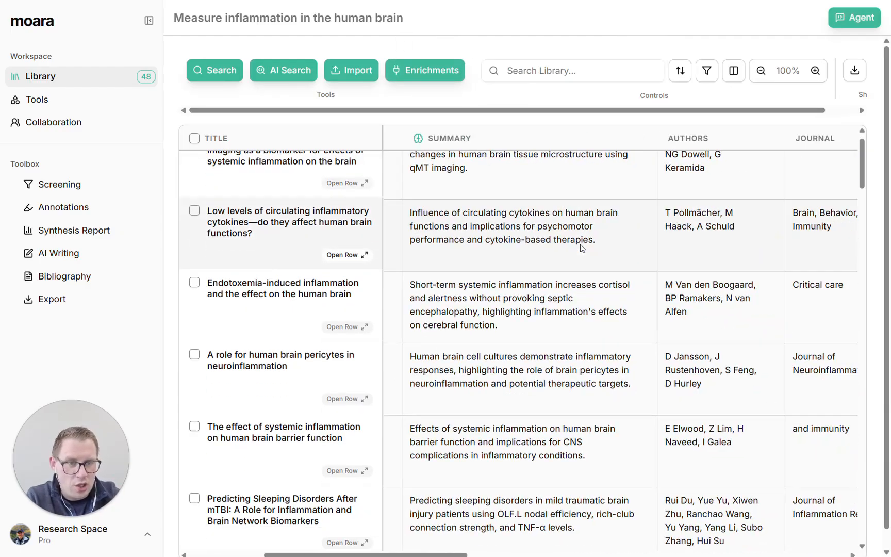
{"action": "scroll", "coordinate": [582, 249], "scroll_direction": "right", "scroll_amount": 5}
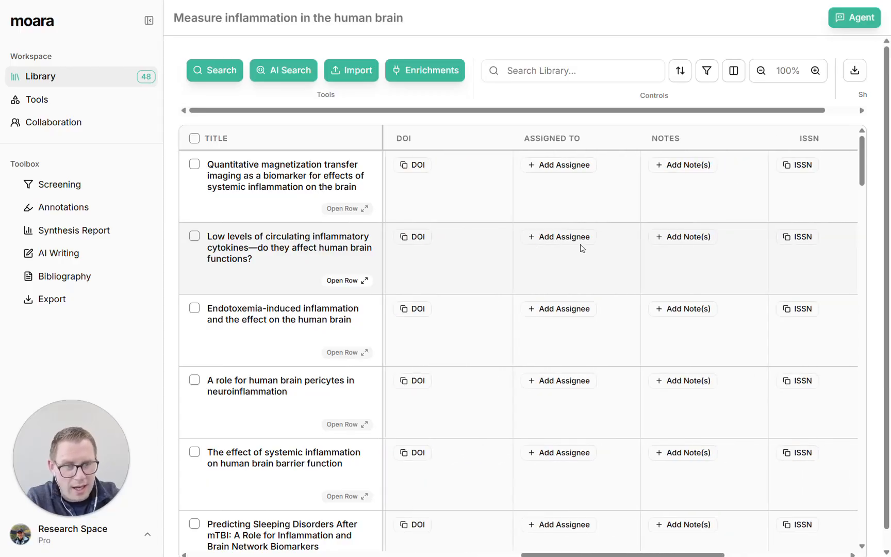
{"action": "scroll", "coordinate": [582, 248], "scroll_direction": "left", "scroll_amount": 10}
{"action": "scroll", "coordinate": [582, 248], "scroll_direction": "right", "scroll_amount": 1}
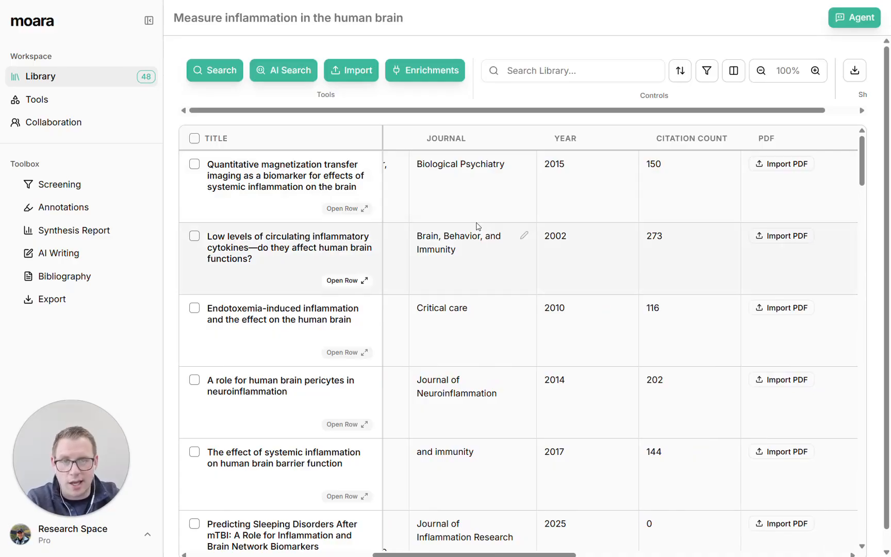
{"action": "scroll", "coordinate": [478, 226], "scroll_direction": "left", "scroll_amount": 8}
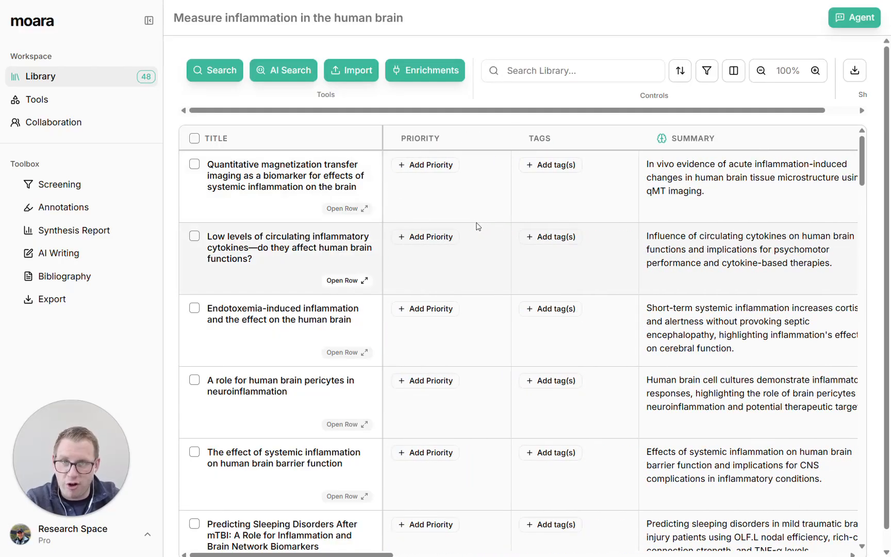
{"action": "left_click", "coordinate": [413, 69]}
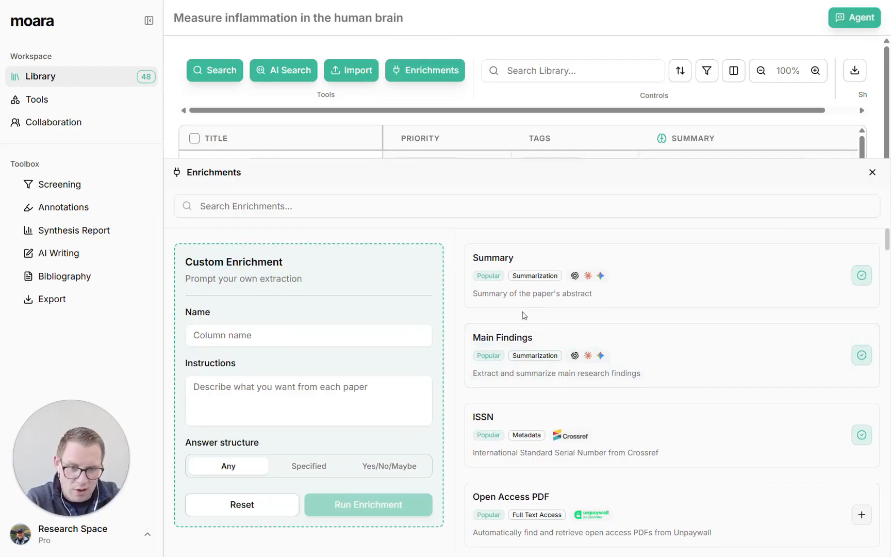
{"action": "left_click", "coordinate": [524, 206]}
{"action": "type", "text": "retr"}
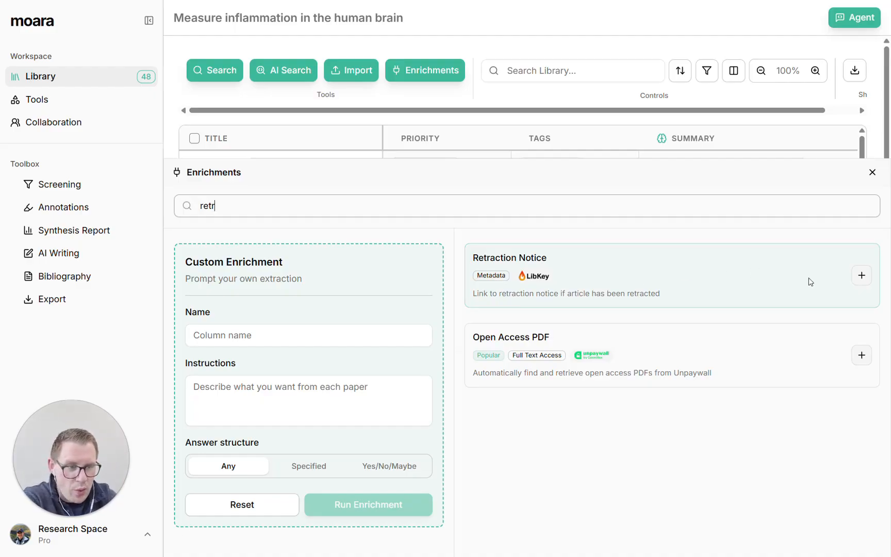
{"action": "left_click", "coordinate": [861, 274]}
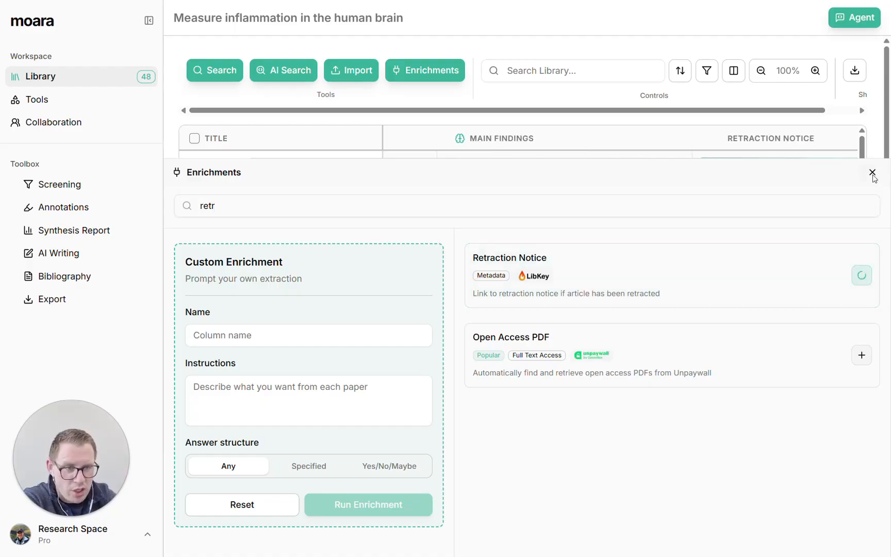
{"action": "left_click", "coordinate": [872, 172]}
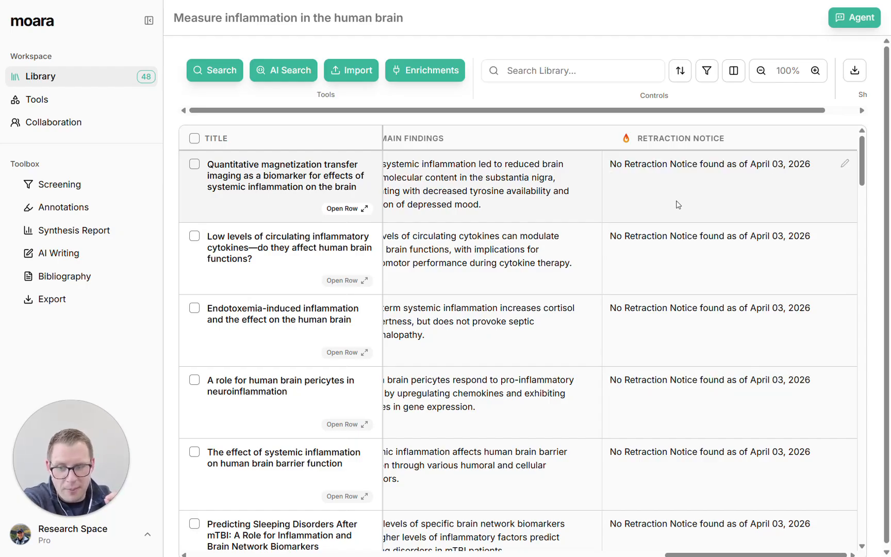
Examine the Retraction Notice entries for the papers throughout the library
{"action": "scroll", "coordinate": [678, 205], "scroll_direction": "down", "scroll_amount": 20}
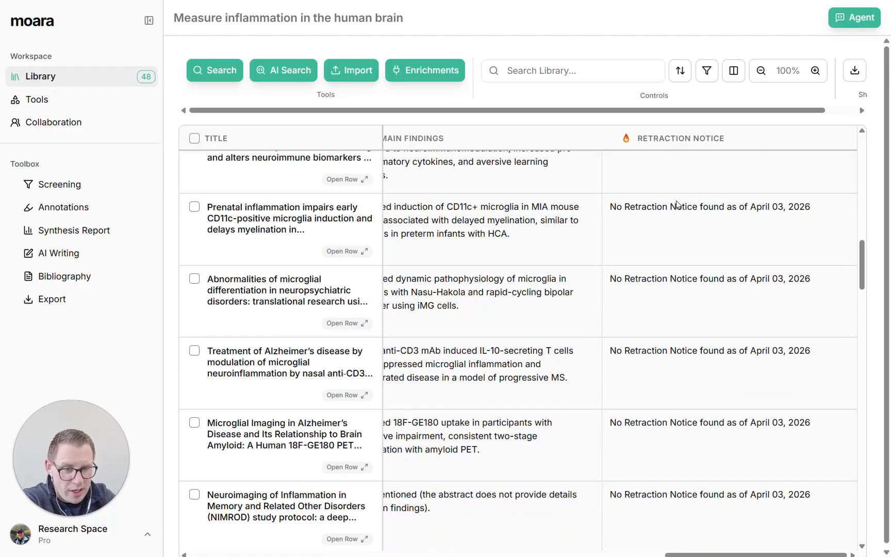
{"action": "scroll", "coordinate": [678, 205], "scroll_direction": "up", "scroll_amount": 15}
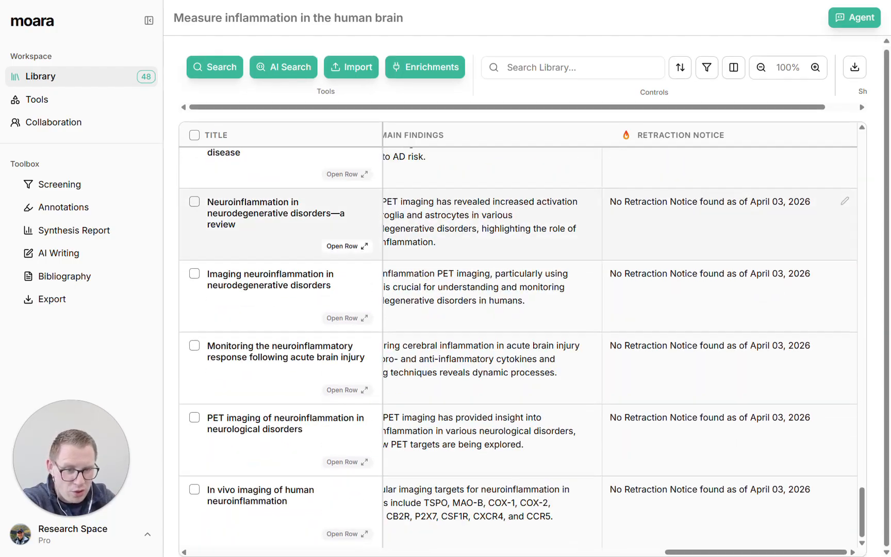
{"action": "scroll", "coordinate": [678, 217], "scroll_direction": "left", "scroll_amount": 5}
{"action": "scroll", "coordinate": [677, 202], "scroll_direction": "right", "scroll_amount": 5}
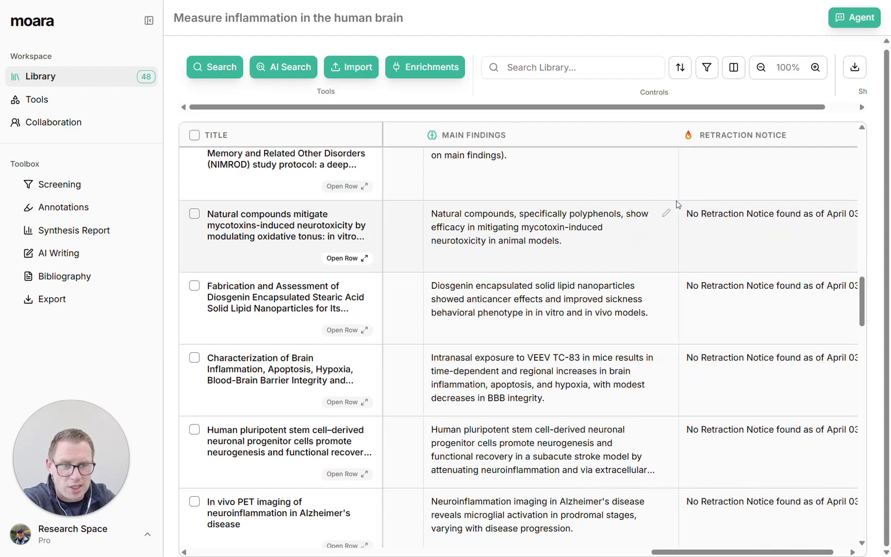
{"action": "scroll", "coordinate": [677, 202], "scroll_direction": "up", "scroll_amount": 15}
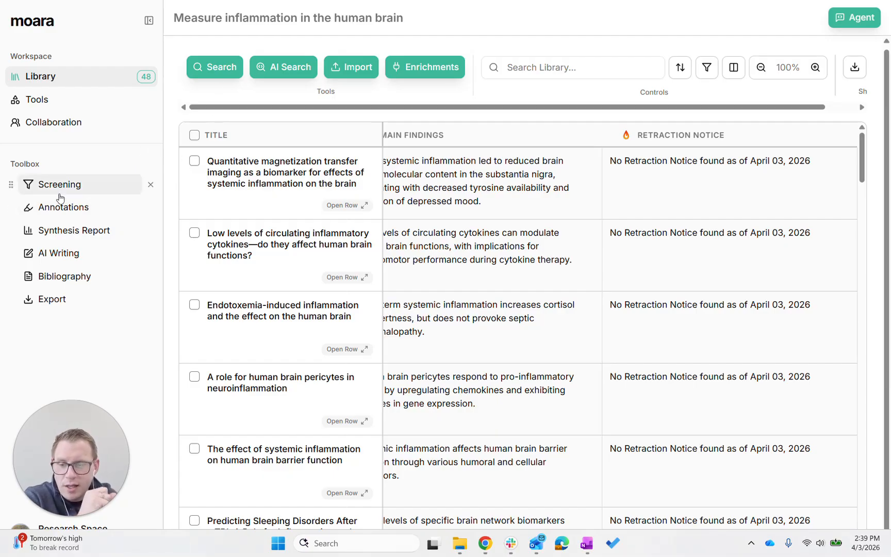
Open Screening with the paper list hidden and request the quantitative magnetization transfer imaging paper's PDF through LibKey
{"action": "left_click", "coordinate": [48, 101]}
{"action": "scroll", "coordinate": [464, 248], "scroll_direction": "down", "scroll_amount": 4}
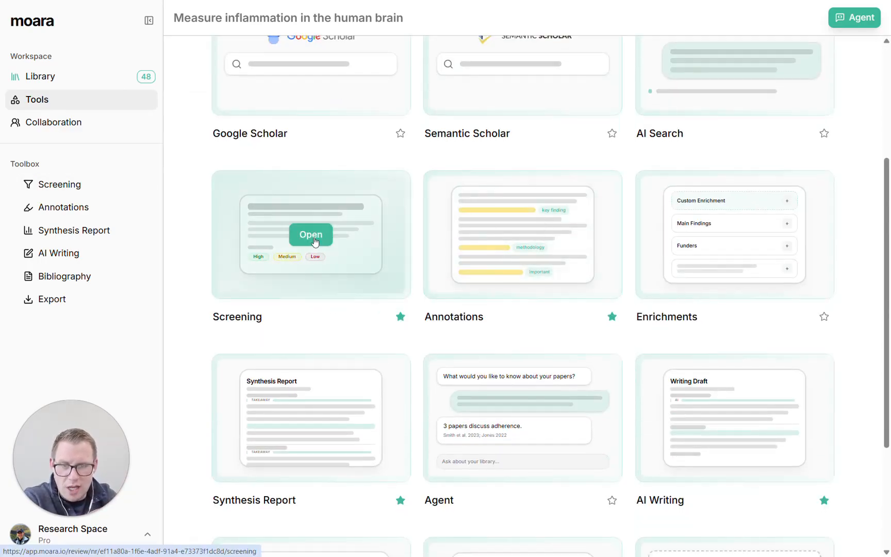
{"action": "left_click", "coordinate": [81, 189]}
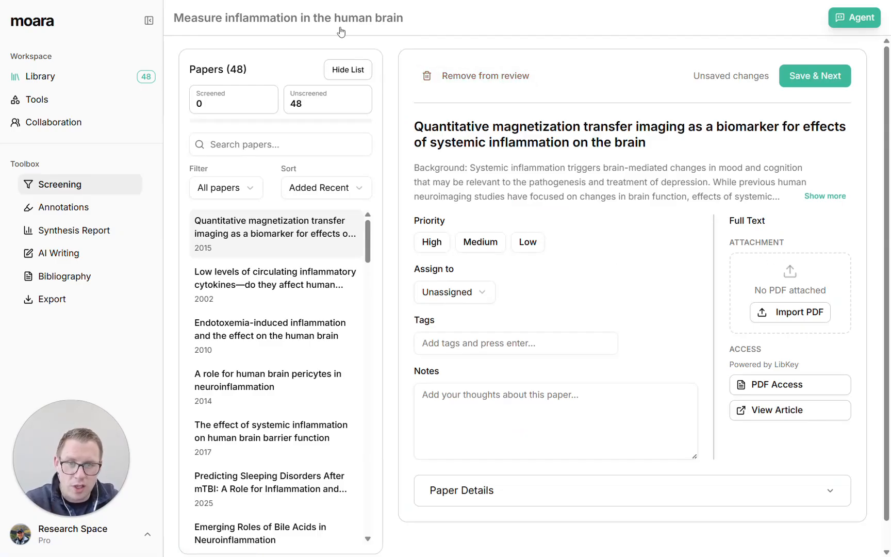
{"action": "left_click", "coordinate": [347, 67]}
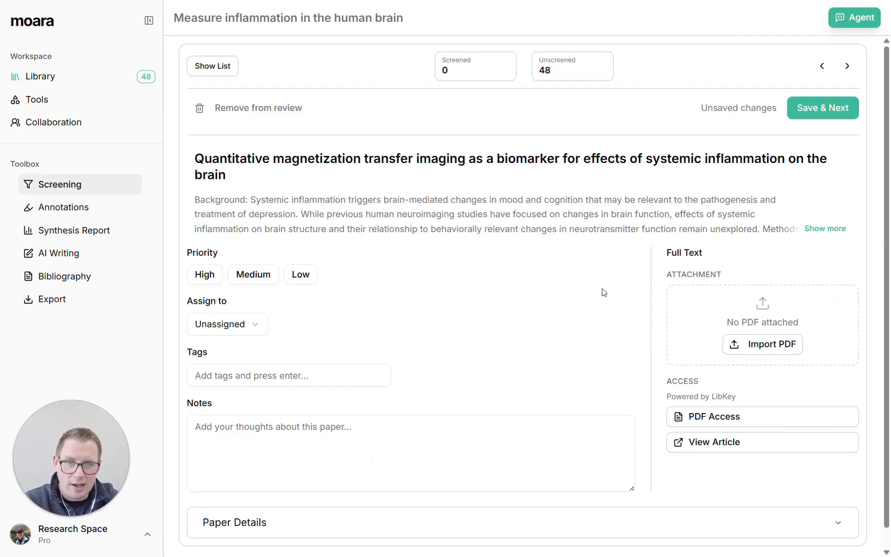
{"action": "left_click", "coordinate": [721, 420]}
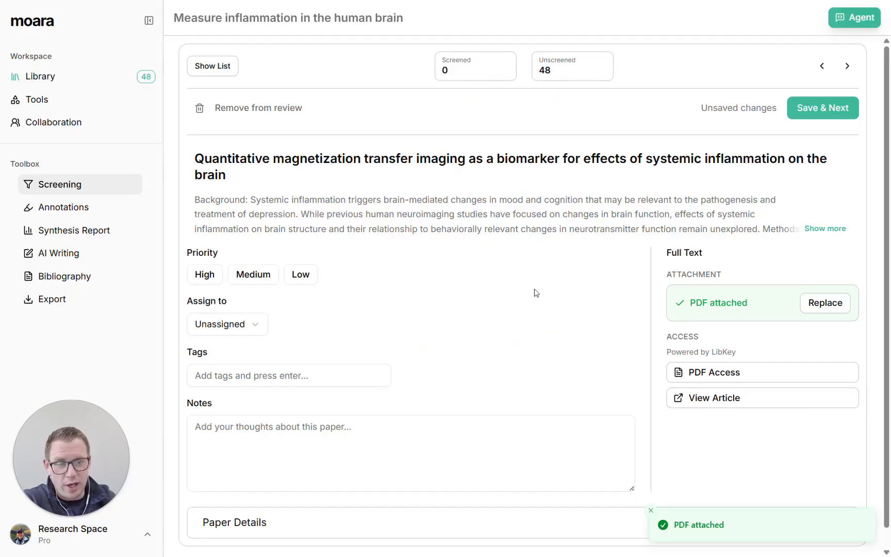
Open the attached full-text PDF in Annotations and hide the paper list
{"action": "left_click", "coordinate": [103, 207]}
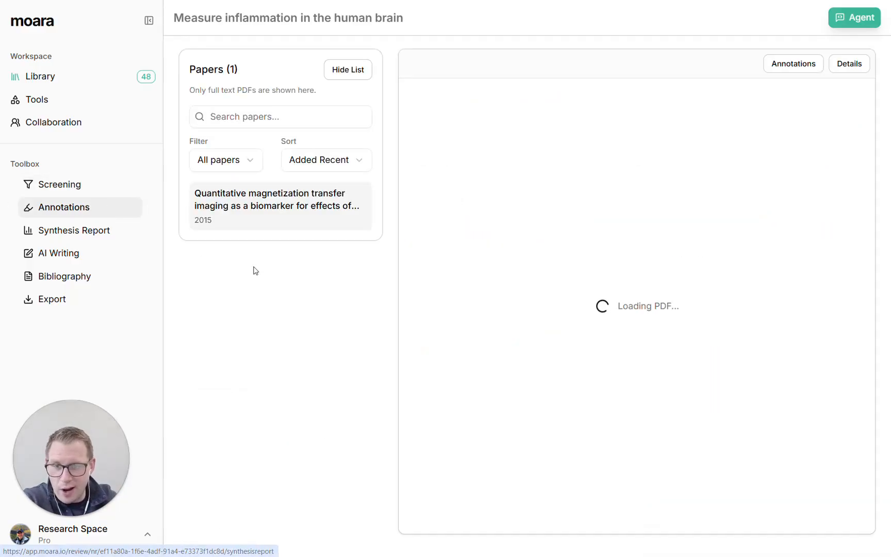
{"action": "left_click", "coordinate": [359, 66]}
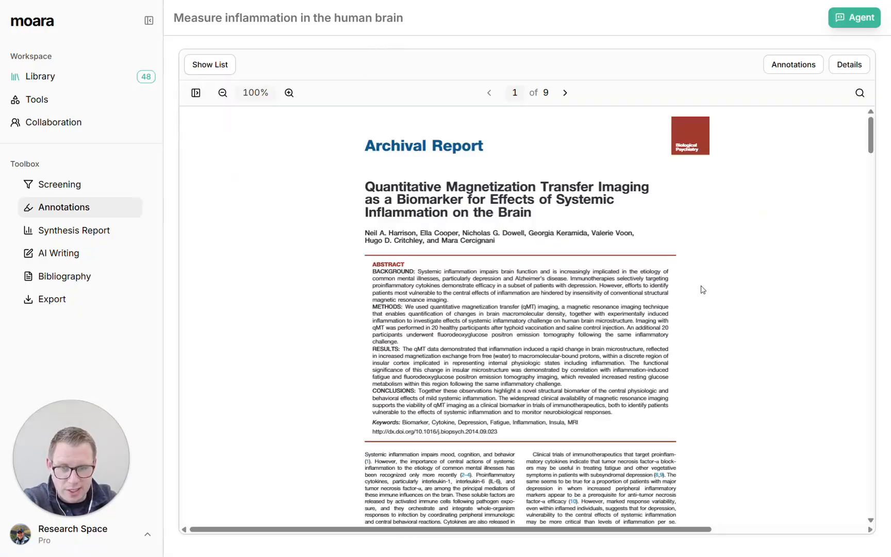